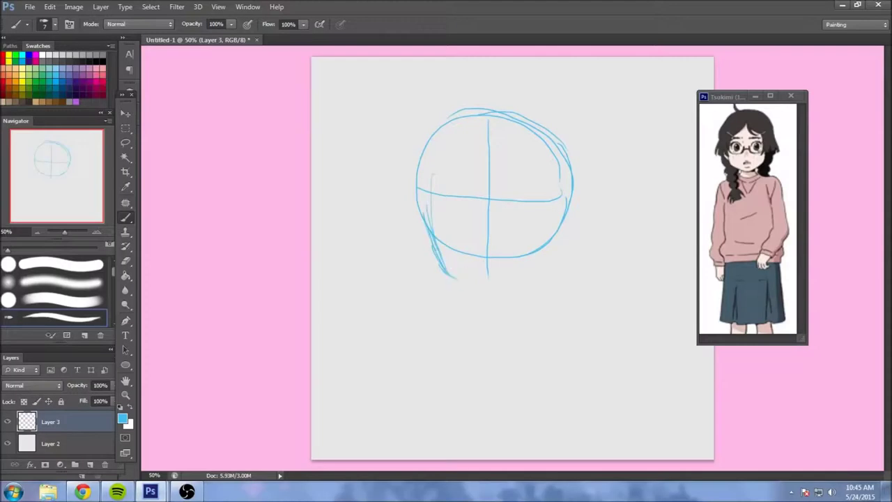
Step: Sketch both round eyes and the lower eye rim in blue, undoing one stray stroke
scroll(514, 296, up, 2)
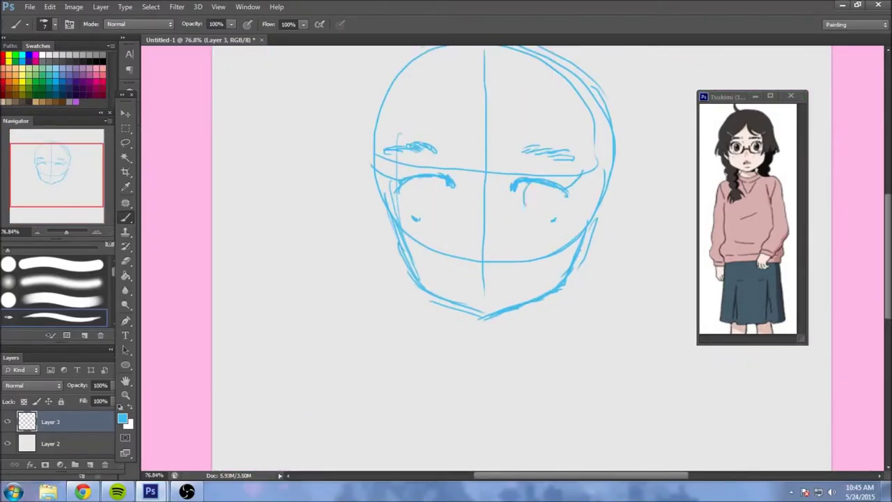
drag(538, 183, 536, 184)
drag(424, 179, 439, 182)
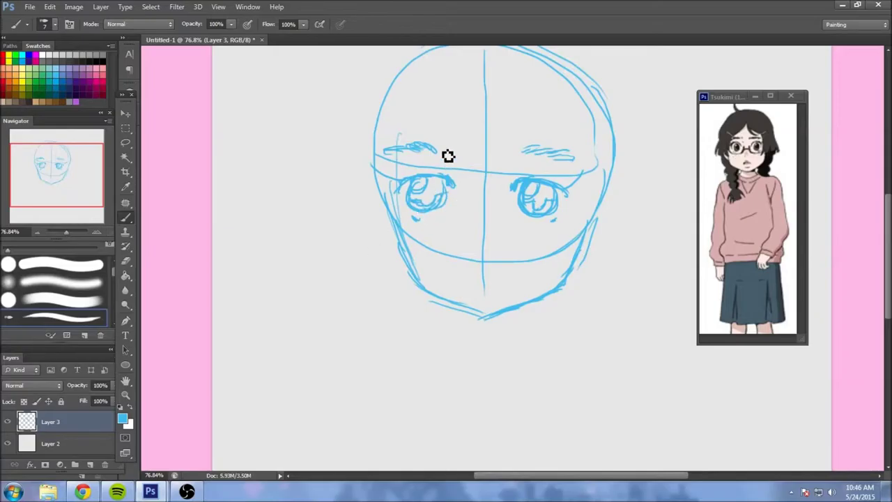
drag(493, 201, 578, 236)
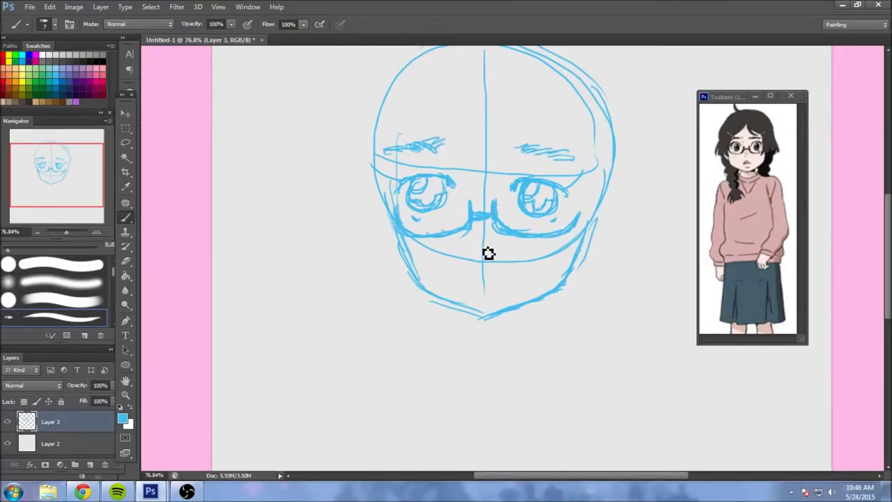
key(ctrl+z)
Step: Lasso the eyes and glasses, shift them slightly down-right and resize them with Free Transform
key(l)
key(v)
drag(507, 197, 513, 200)
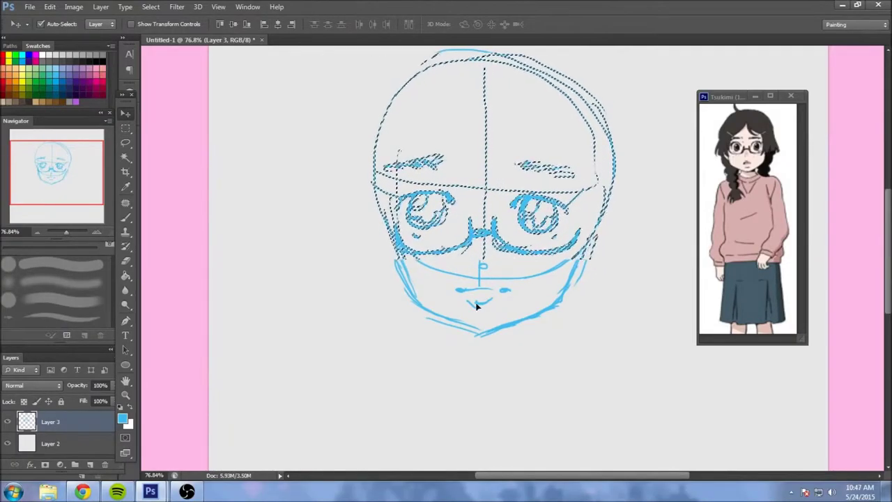
key(ctrl+t)
key(Return)
key(ctrl+d)
key(b)
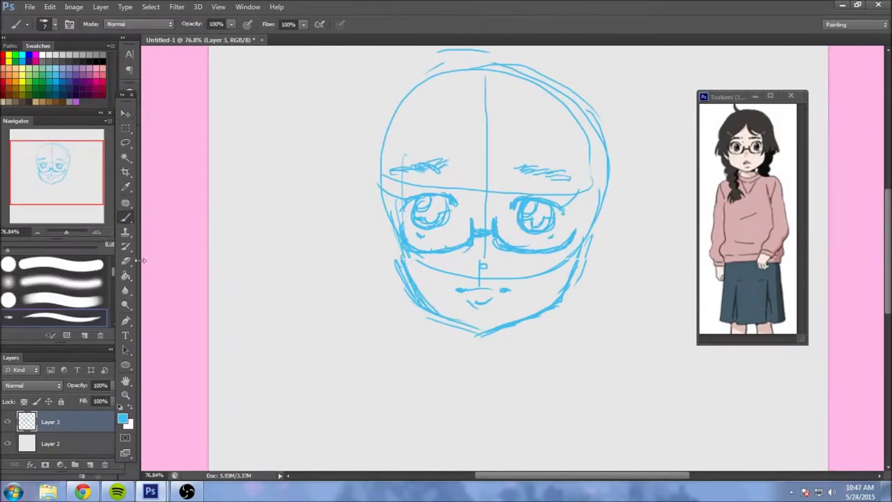
Step: Marquee-select the lower face and raise the jaw and chin toward the eyes
key(m)
drag(367, 255, 633, 392)
key(v)
drag(456, 310, 455, 300)
key(ctrl+d)
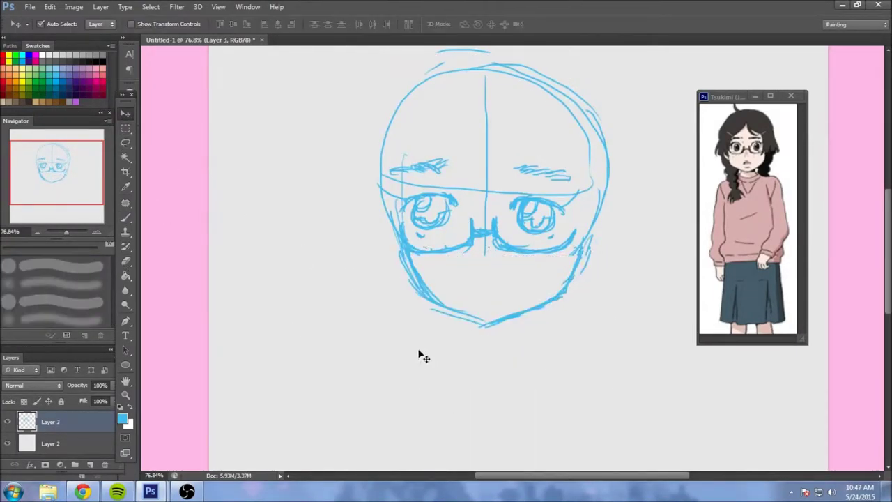
Step: Sketch blue hair strands on the upper right and outer left, plus the left cheek line
key(b)
drag(572, 267, 556, 288)
drag(479, 117, 519, 187)
drag(502, 155, 589, 164)
drag(432, 149, 362, 202)
drag(379, 230, 390, 293)
drag(400, 209, 405, 293)
drag(390, 223, 392, 128)
mouse_move(481, 94)
mouse_down()
mouse_move(346, 170)
mouse_move(577, 195)
mouse_move(606, 244)
mouse_move(632, 248)
mouse_up()
Step: Redraw the left cheek stroke and erase stray marks on the lower cheek and chin
key(e)
key(b)
mouse_move(365, 223)
mouse_down()
mouse_move(350, 253)
mouse_move(428, 308)
mouse_up()
key(e)
drag(390, 265, 439, 328)
key(b)
key(e)
drag(390, 244, 432, 299)
key(b)
Step: Sketch the neck, shoulder lines, hanging braid strands and collar in blue
drag(390, 271, 453, 328)
drag(502, 306, 573, 333)
drag(366, 410, 382, 323)
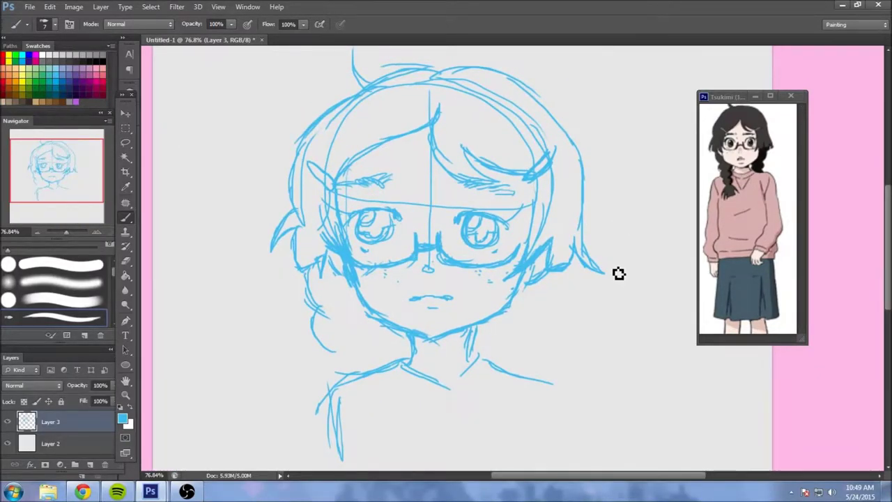
drag(352, 351, 331, 395)
mouse_move(356, 413)
mouse_down()
mouse_move(346, 315)
mouse_move(352, 376)
mouse_up()
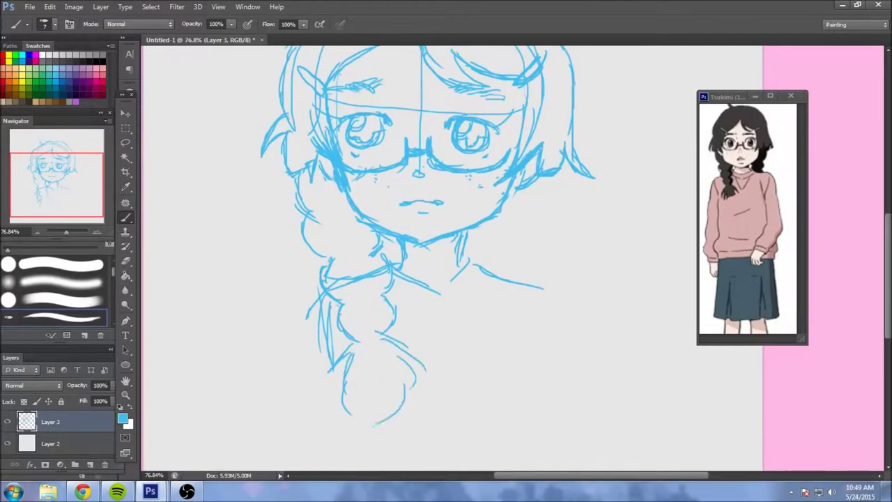
drag(501, 244, 480, 307)
drag(418, 299, 407, 338)
mouse_move(432, 216)
mouse_down()
mouse_move(349, 248)
mouse_move(383, 309)
mouse_up()
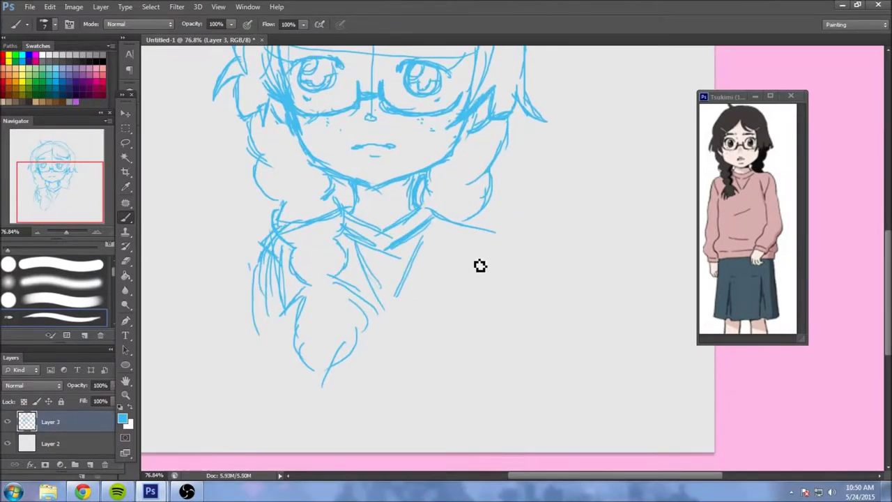
Step: Add more hair strands around the face and erase the face guide lines
drag(418, 104, 358, 229)
drag(300, 126, 391, 177)
mouse_move(386, 414)
mouse_down()
mouse_move(387, 309)
mouse_move(378, 321)
mouse_up()
drag(320, 204, 516, 202)
drag(417, 139, 417, 268)
Step: Add a new line-art layer in magenta and begin outlining the bangs
click(89, 464)
click(61, 54)
drag(421, 119, 426, 111)
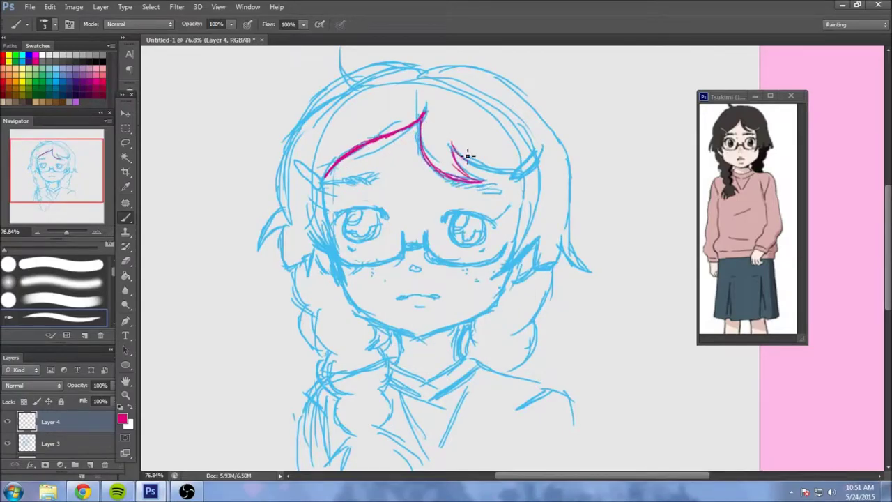
Step: Ink the hair clip by the right bangs and the outer hair outline in magenta
drag(525, 180, 541, 152)
scroll(516, 157, down, 2)
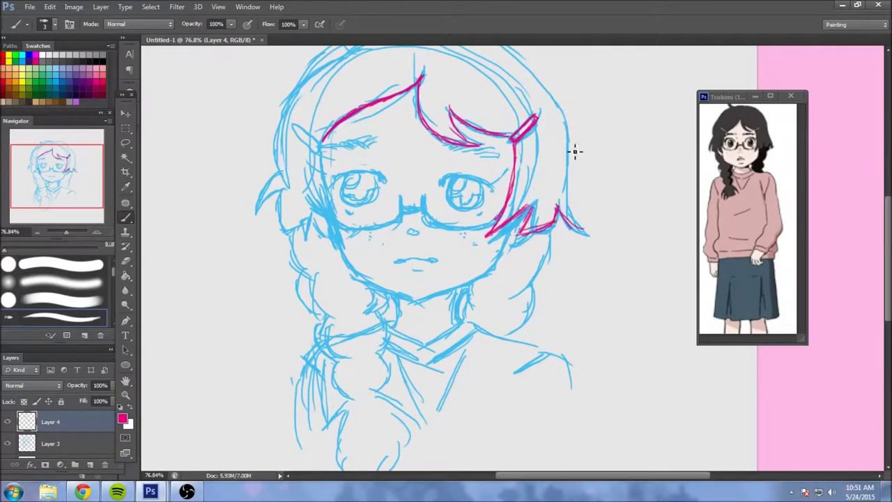
scroll(562, 171, up, 3)
drag(418, 120, 358, 200)
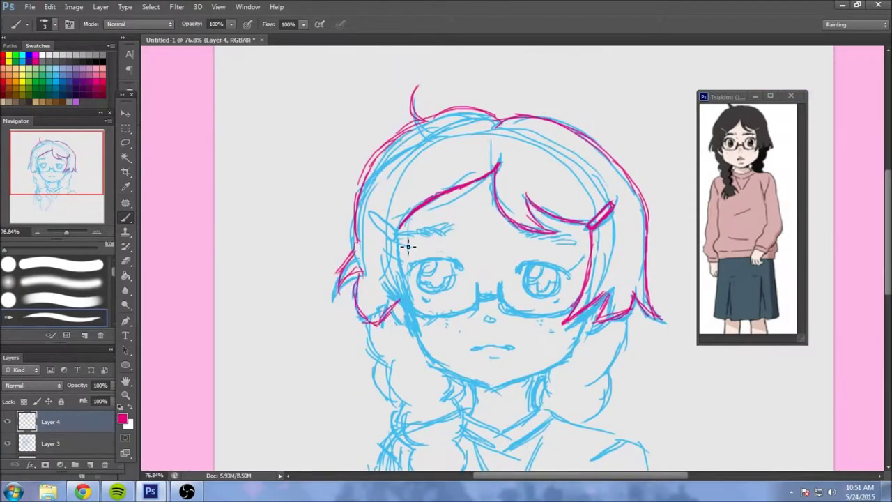
scroll(342, 186, down, 5)
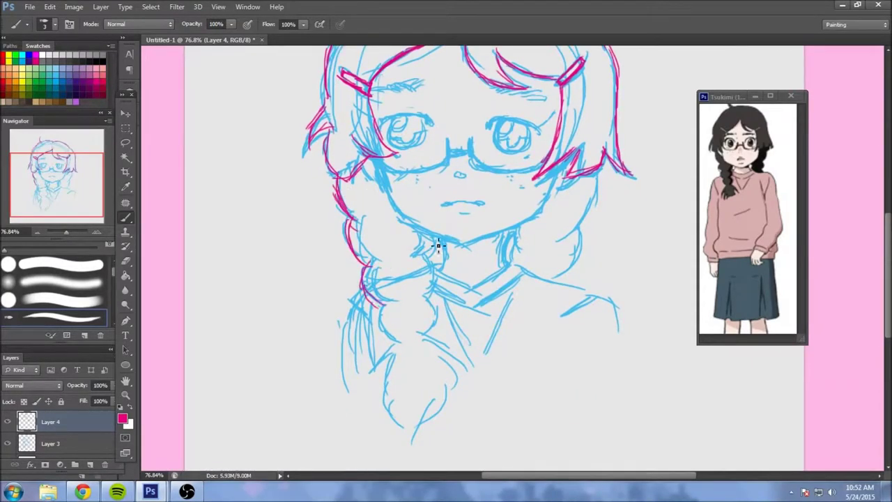
Step: Trace the braid outline and another hair stroke in magenta
drag(437, 246, 428, 304)
drag(382, 320, 400, 337)
scroll(428, 293, down, 2)
scroll(434, 360, up, 2)
scroll(434, 360, right, 2)
drag(547, 182, 538, 228)
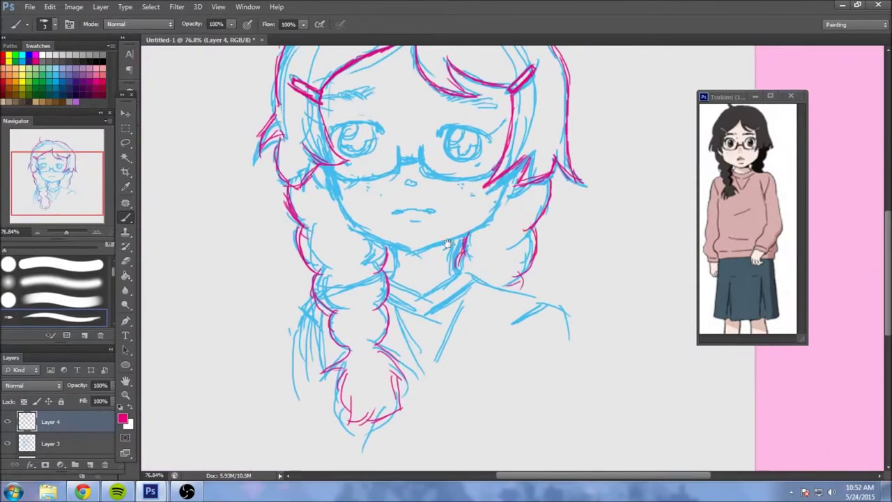
Step: Draw the magenta collar V under the chin
drag(447, 244, 452, 306)
scroll(439, 307, down, 2)
scroll(439, 306, left, 1)
drag(512, 274, 421, 298)
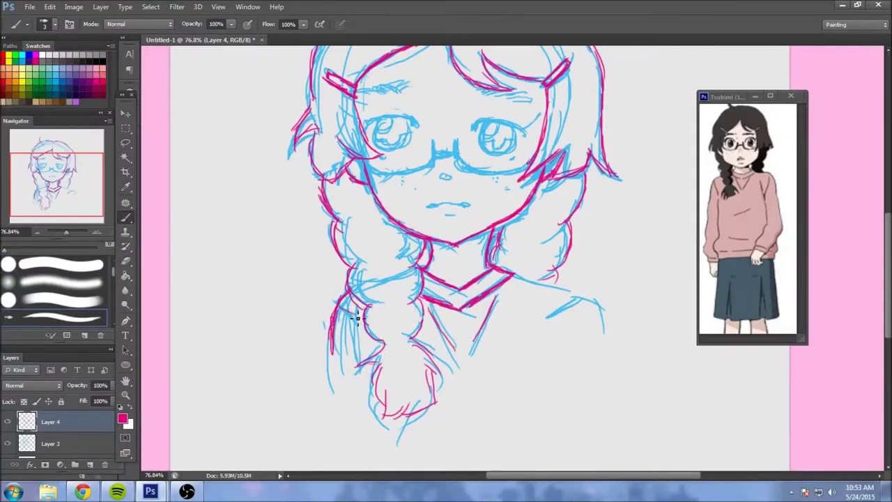
scroll(515, 239, up, 2)
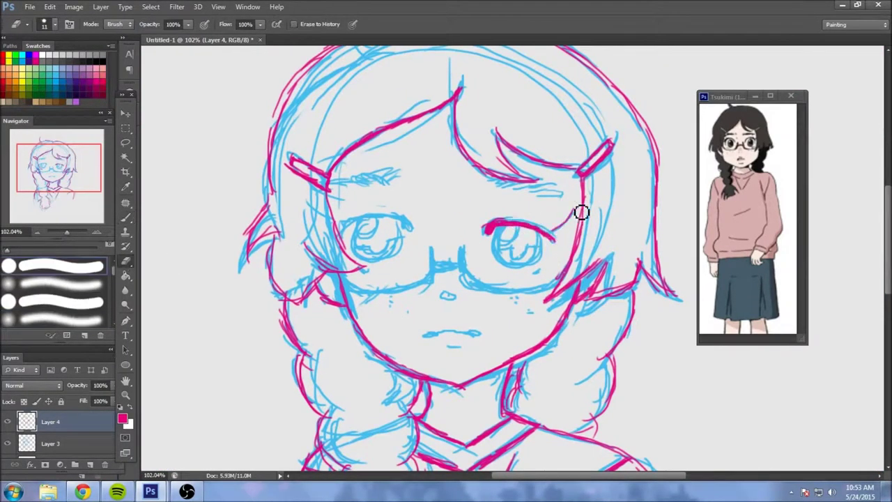
Step: Ink the right eye outline, left upper eyelid and nose line in magenta
drag(514, 266, 548, 277)
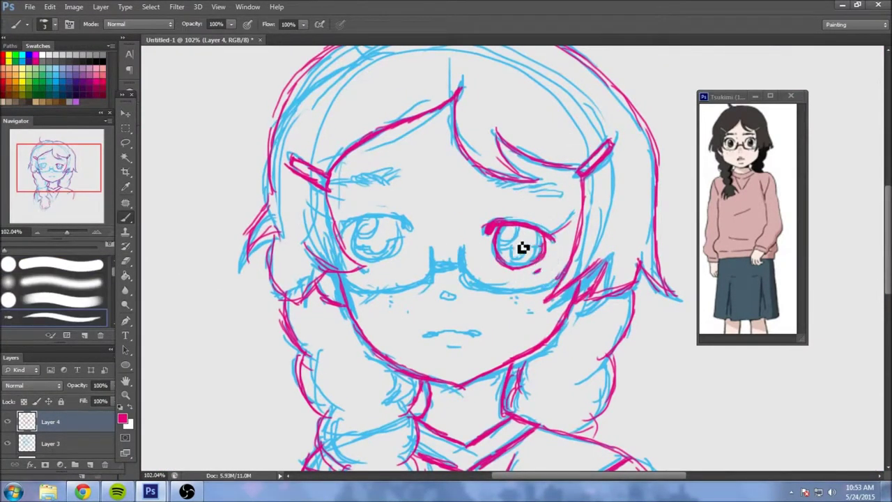
drag(420, 225, 392, 216)
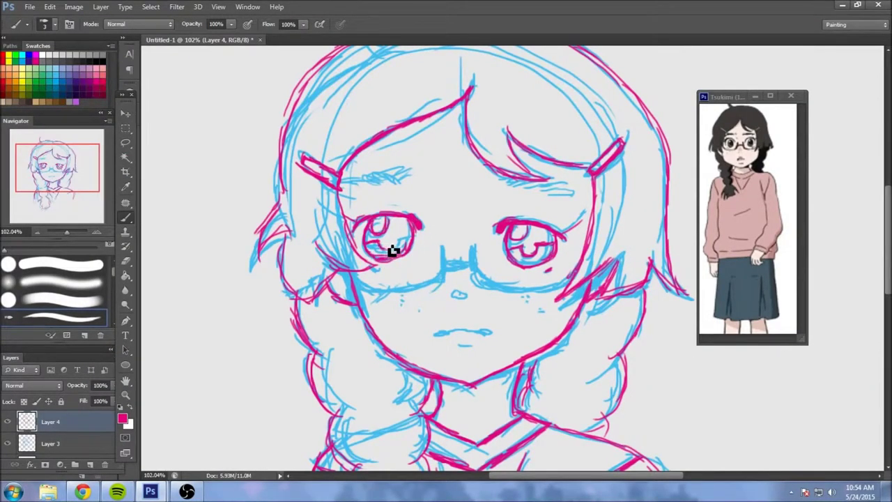
drag(445, 262, 440, 278)
scroll(372, 275, down, 1)
scroll(442, 271, down, 1)
scroll(436, 247, right, 1)
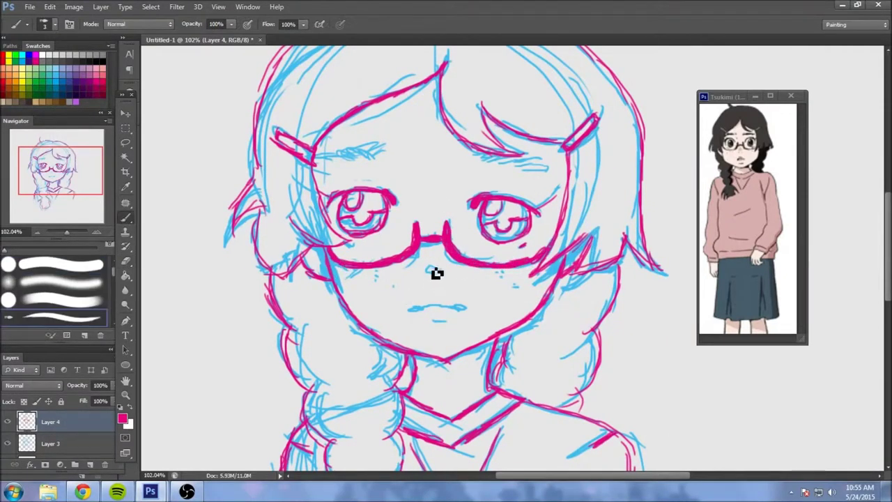
scroll(469, 315, up, 2)
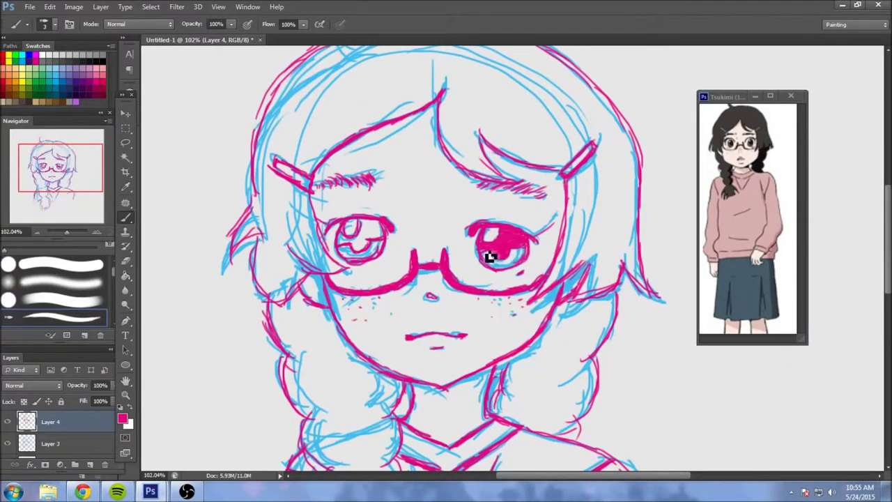
Step: Zoom out to the whole bust and add a new layer for hair shading
scroll(362, 237, down, 1)
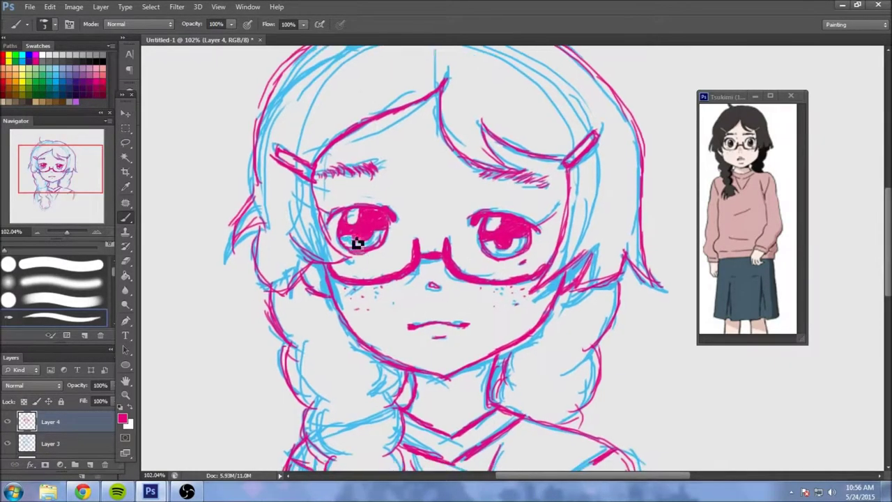
mouse_move(533, 242)
mouse_down()
mouse_move(468, 249)
mouse_move(409, 193)
mouse_up()
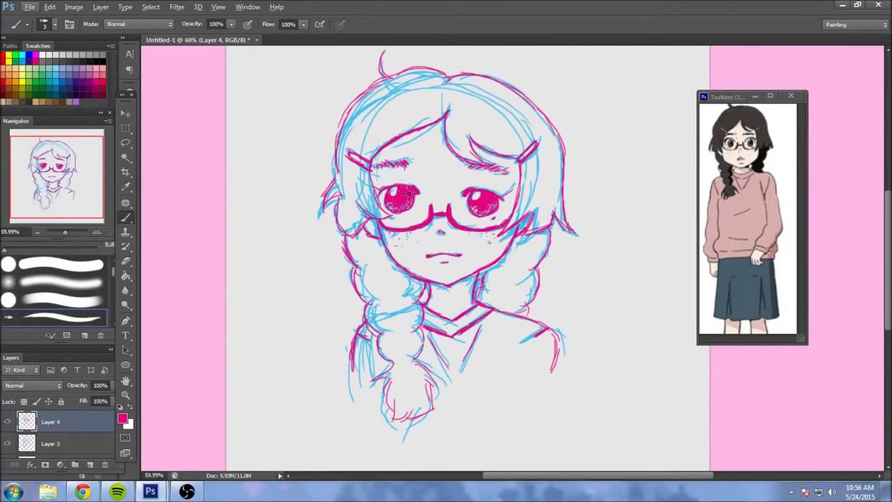
click(89, 444)
key(ctrl+shift+alt+n)
Step: Hatch pink shading across the top and left side of the hair and bangs
drag(446, 143, 391, 171)
drag(439, 78, 307, 125)
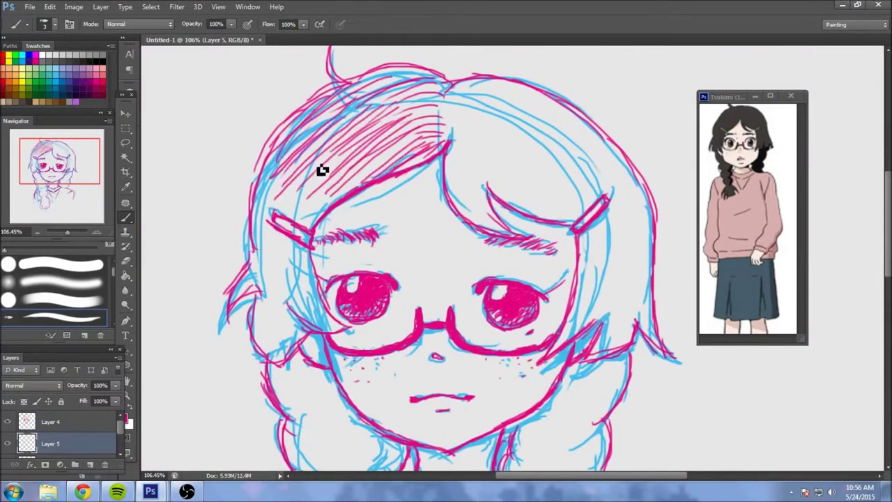
drag(418, 105, 271, 202)
drag(250, 301, 307, 349)
drag(278, 306, 298, 223)
Step: Hatch the bangs and the right side of the hair down toward the neck
mouse_move(516, 104)
mouse_down()
mouse_move(432, 132)
mouse_move(369, 212)
mouse_move(418, 161)
mouse_up()
drag(494, 213, 453, 229)
drag(480, 170, 418, 219)
drag(418, 94, 398, 93)
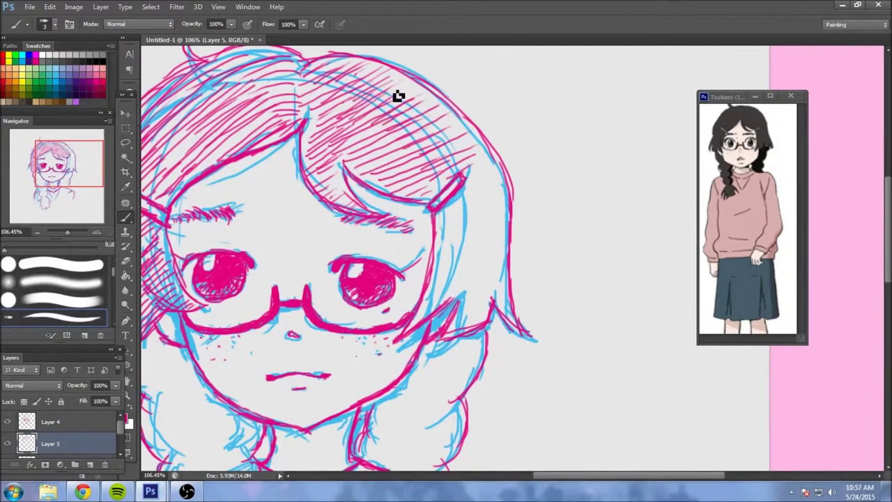
drag(488, 189, 486, 193)
drag(481, 111, 439, 160)
drag(495, 209, 453, 244)
drag(501, 188, 460, 230)
drag(515, 223, 425, 286)
Step: Rotate the canvas about 90°, hatch the left hair, and briefly hide the blue sketch
key(r)
mouse_move(499, 223)
mouse_down()
mouse_move(285, 285)
mouse_move(493, 259)
mouse_move(467, 307)
mouse_move(309, 314)
mouse_move(371, 342)
mouse_move(255, 265)
mouse_move(225, 276)
mouse_move(360, 202)
mouse_move(327, 306)
mouse_up()
mouse_move(328, 306)
mouse_down()
mouse_move(275, 333)
mouse_move(339, 208)
mouse_move(335, 292)
mouse_up()
mouse_move(249, 184)
mouse_down()
mouse_move(268, 172)
mouse_move(423, 175)
mouse_move(290, 177)
mouse_move(288, 239)
mouse_move(265, 249)
mouse_up()
scroll(422, 285, down, 5)
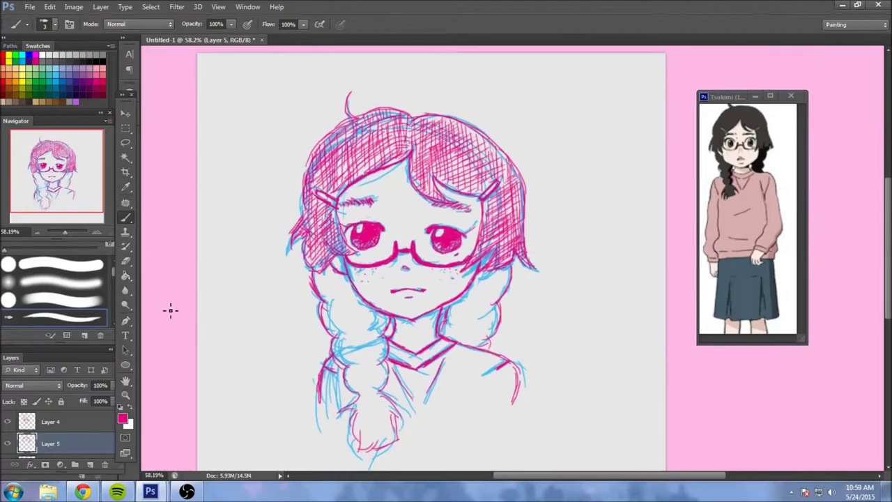
click(7, 421)
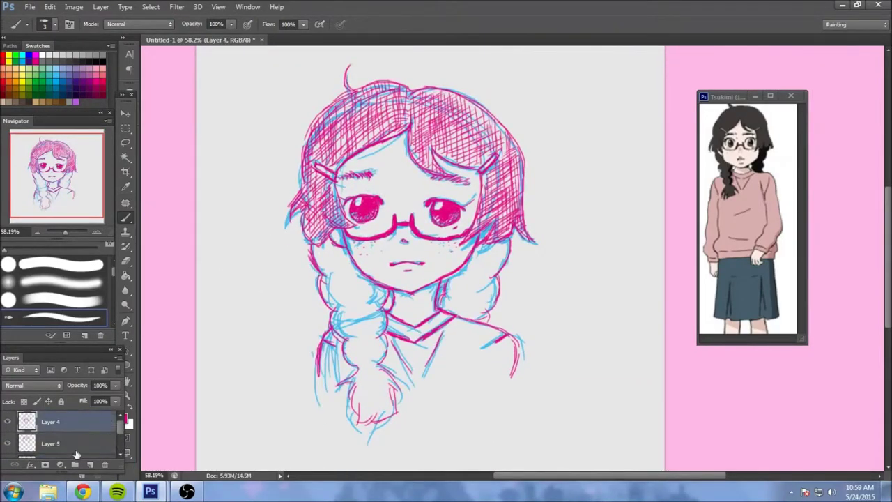
scroll(294, 258, up, 3)
Step: Fill the left and lower braids and the right-side hair with pink hatching
mouse_move(294, 258)
mouse_down()
mouse_move(318, 235)
mouse_move(307, 300)
mouse_move(325, 310)
mouse_move(335, 257)
mouse_up()
key(e)
key(b)
mouse_move(392, 304)
mouse_down()
mouse_move(325, 353)
mouse_move(377, 328)
mouse_up()
mouse_move(382, 402)
mouse_down()
mouse_move(371, 315)
mouse_move(348, 293)
mouse_up()
mouse_move(349, 328)
mouse_down()
mouse_move(348, 265)
mouse_move(400, 339)
mouse_move(362, 299)
mouse_move(341, 317)
mouse_up()
mouse_move(575, 66)
mouse_down()
mouse_move(478, 199)
mouse_move(464, 295)
mouse_move(402, 293)
mouse_move(379, 309)
mouse_move(342, 313)
mouse_up()
Step: Switch between Layers 4 and 5, then marquee-select the area around the left eyebrow
scroll(241, 267, down, 1)
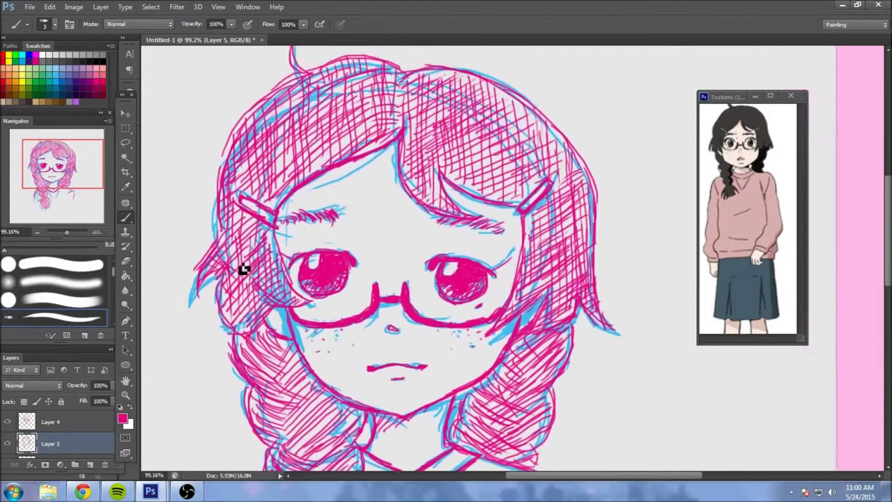
click(108, 428)
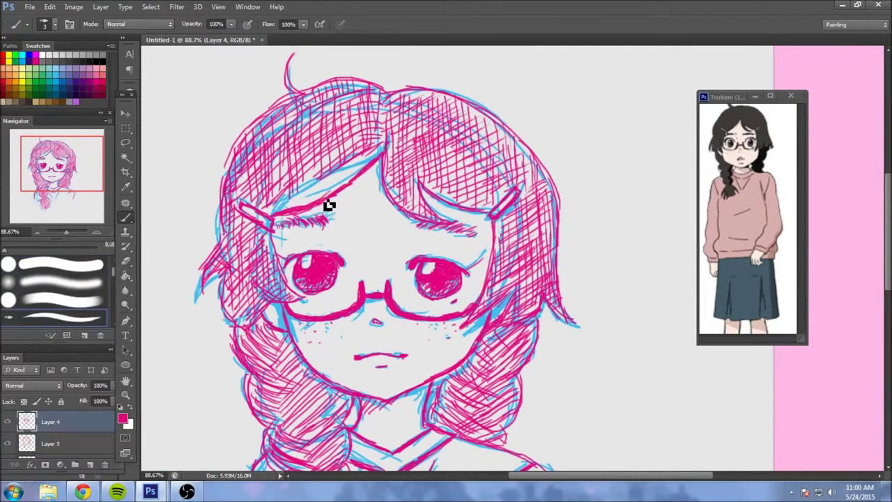
key(alt+bracketleft)
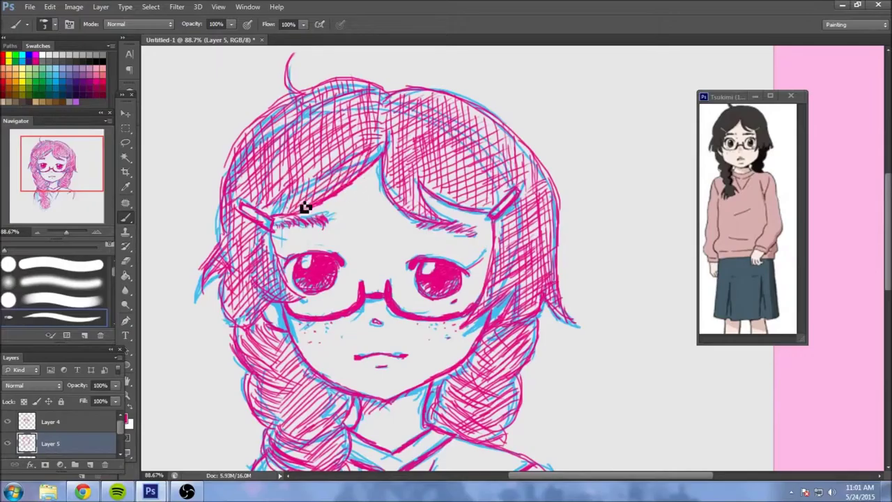
scroll(305, 206, down, 1)
scroll(306, 207, down, 1)
key(alt+bracketright)
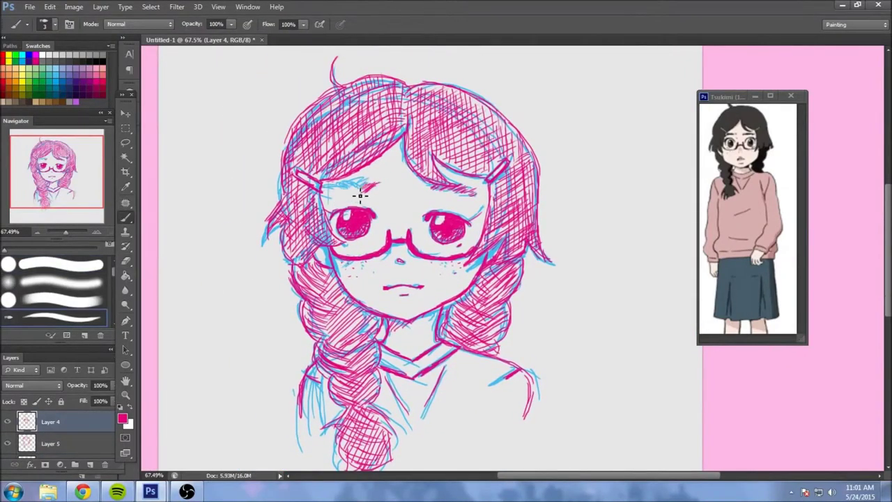
scroll(360, 195, up, 2)
scroll(352, 185, down, 1)
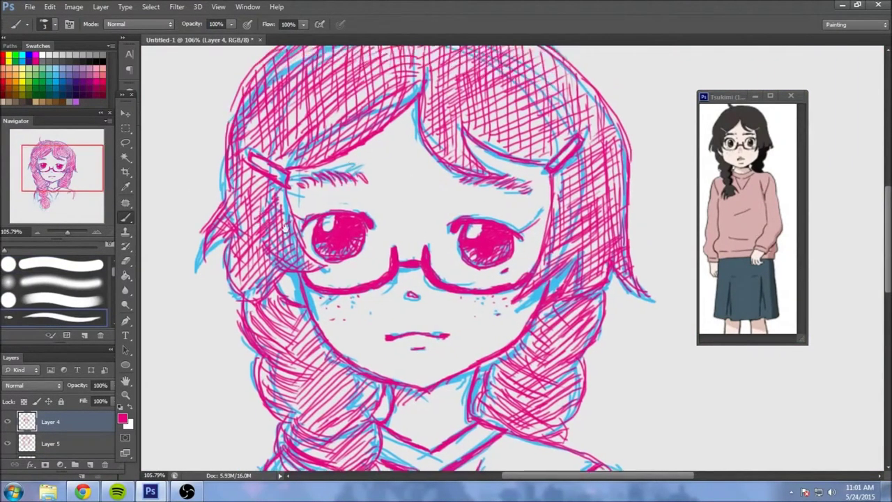
scroll(352, 185, down, 1)
key(m)
drag(282, 169, 339, 187)
Step: Move the selected left eyebrow, then lasso and nudge the right eyebrow
click(50, 7)
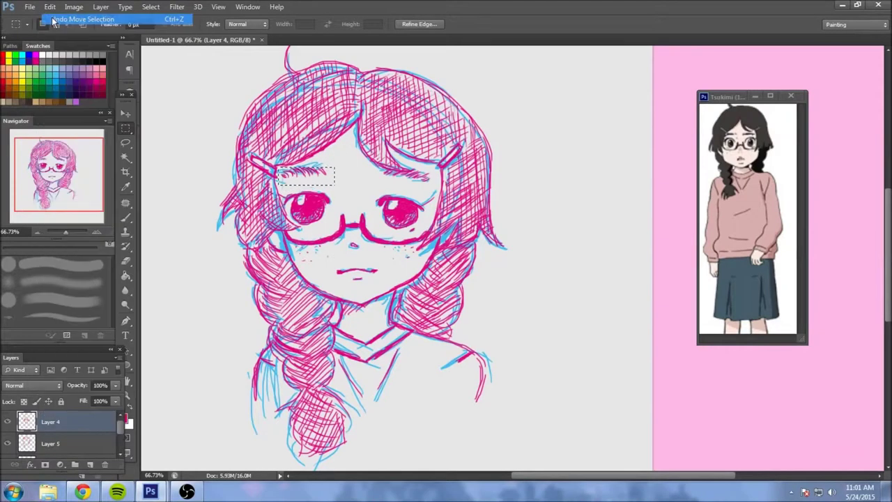
key(v)
key(l)
mouse_move(382, 175)
mouse_down()
mouse_move(433, 179)
mouse_move(383, 178)
mouse_up()
key(v)
drag(418, 175, 423, 172)
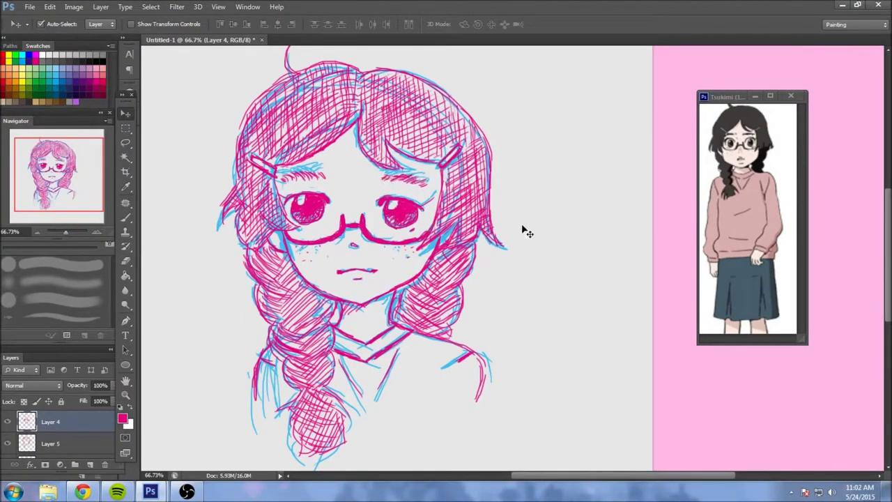
Step: Start saving the drawing under a new name from the File menu
key(b)
scroll(428, 197, up, 2)
scroll(273, 288, down, 2)
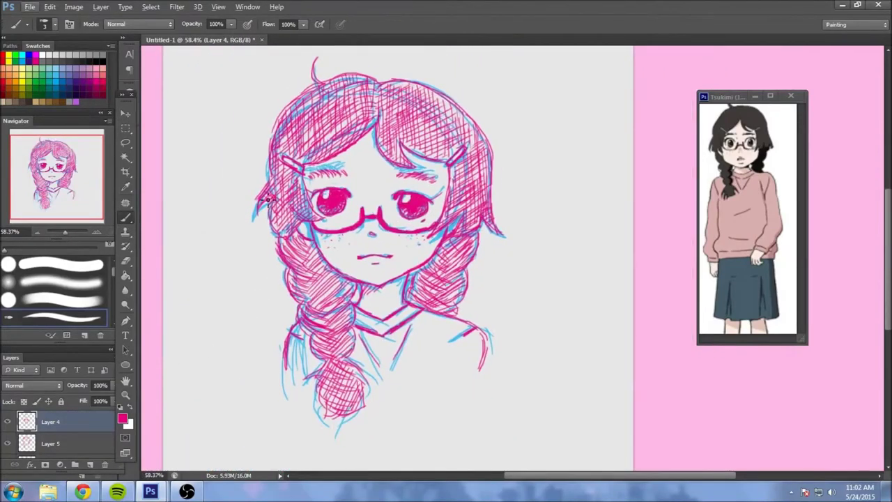
scroll(207, 241, down, 2)
click(30, 7)
click(42, 135)
Step: Save the drawing to Pictures as grey tsukimi.psd
double_click(405, 154)
click(543, 293)
click(453, 390)
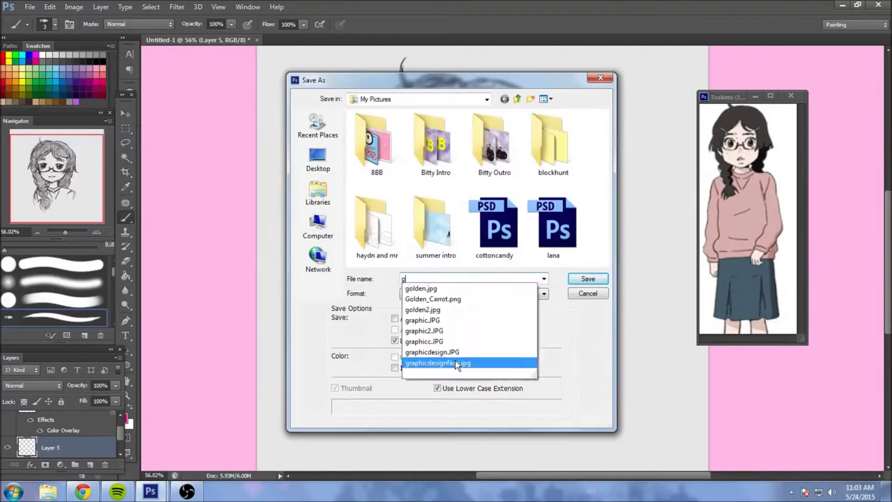
key(Return)
Step: Set the brush size to 6 and bring the drawing window back to the front
right_click(514, 275)
text(6)
key(Return)
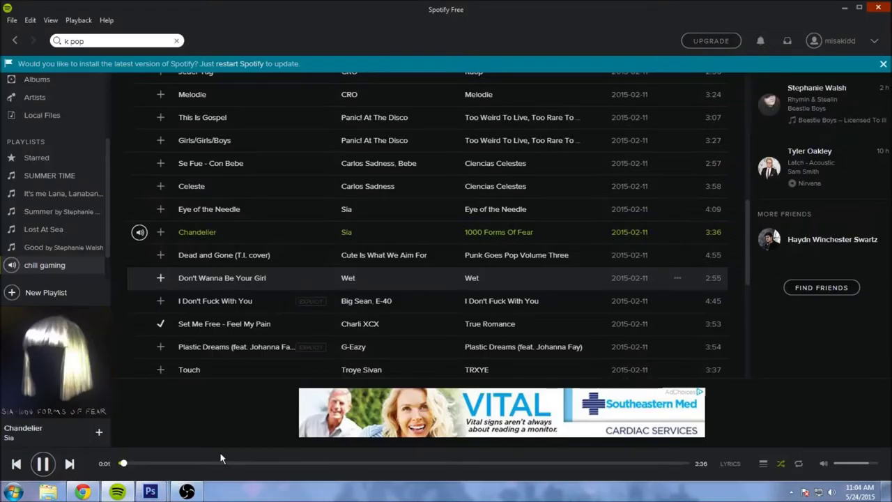
click(188, 492)
click(80, 427)
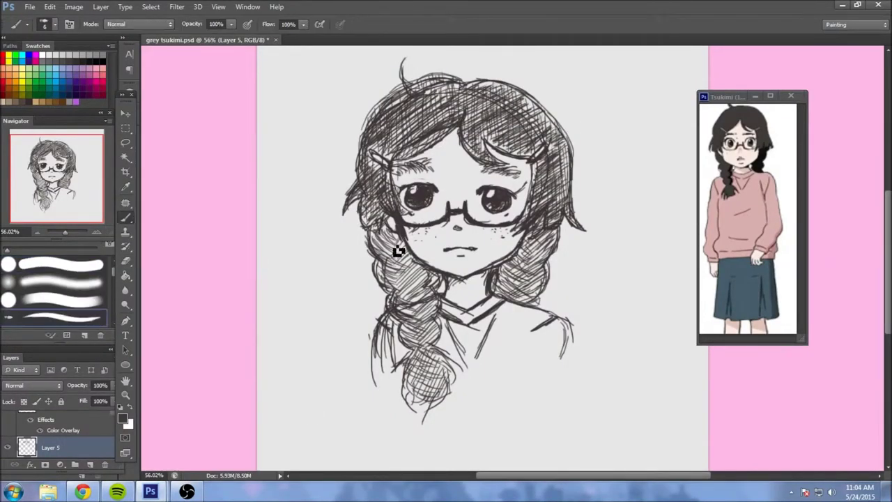
Step: Hatch more dark strokes down the left braid and pan up to the top of the head
scroll(401, 289, up, 2)
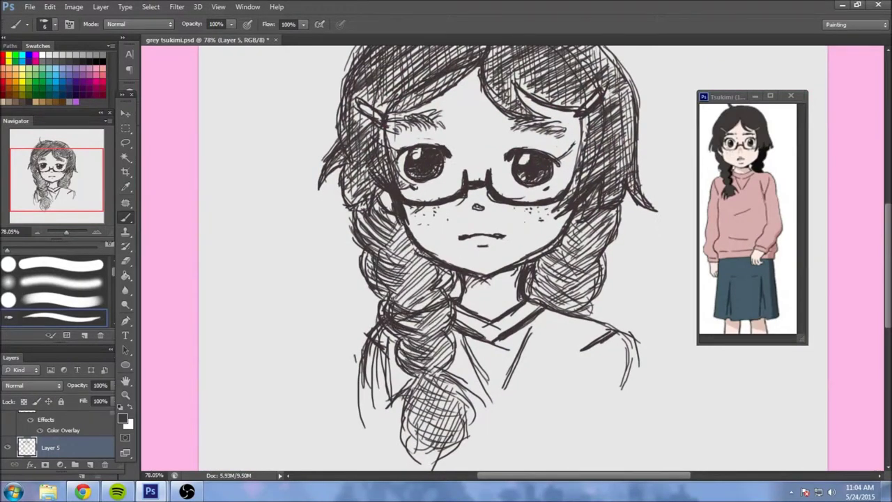
drag(399, 244, 439, 390)
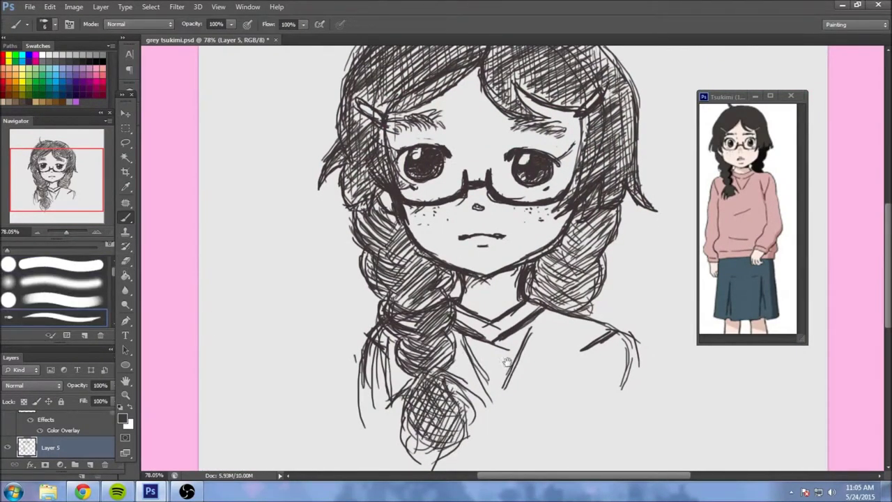
drag(507, 362, 444, 449)
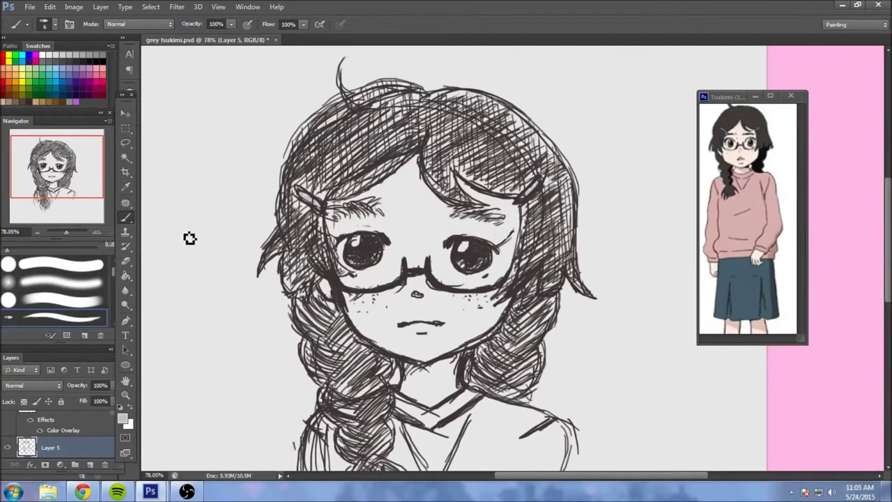
Step: Enlarge the reference image on the girl's face, with 3 by 3 Average sampling
key(i)
scroll(418, 251, up, 3)
scroll(746, 209, up, 3)
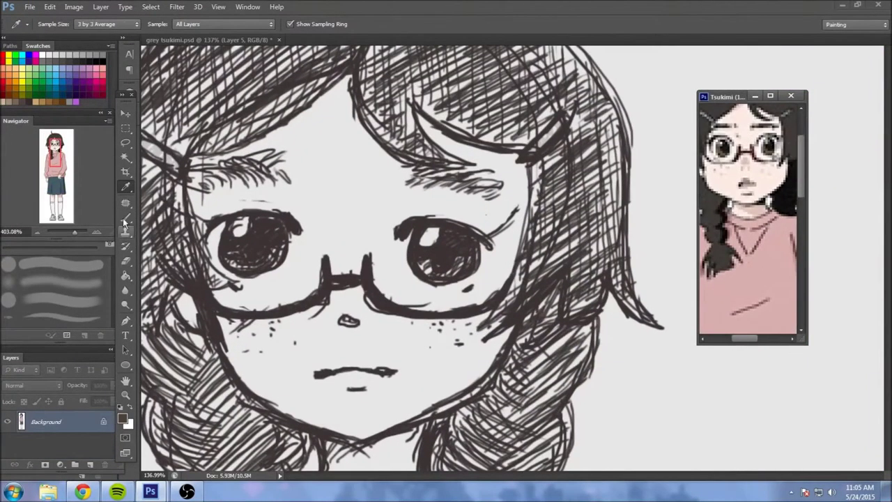
Step: Colour brown eyes and a pink nose, then paint pink lips and collar on a lower-opacity Layer 6
click(125, 218)
scroll(400, 243, down, 3)
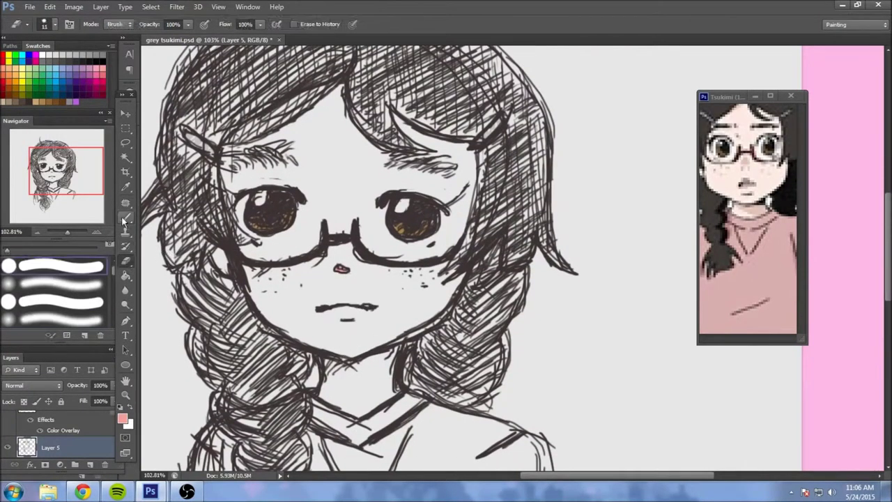
click(89, 464)
drag(321, 309, 363, 315)
click(116, 388)
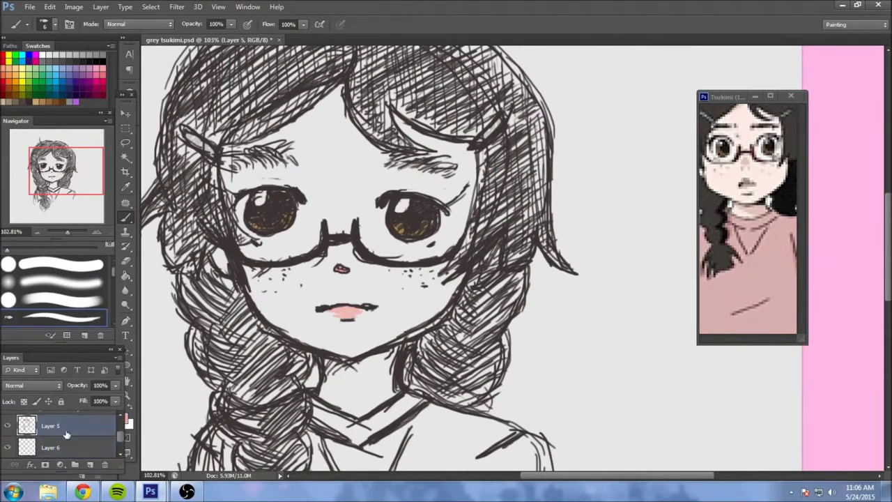
mouse_move(390, 390)
mouse_down()
mouse_move(420, 275)
mouse_move(390, 320)
mouse_move(344, 300)
mouse_up()
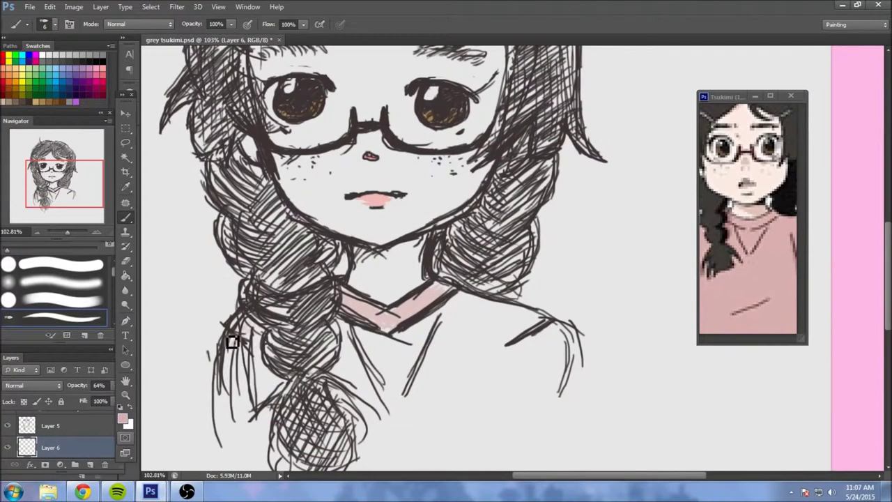
Step: Hatch soft pink onto the shirt beside the braid and erase stray pink strokes
drag(257, 328, 237, 418)
key(e)
mouse_move(352, 333)
mouse_down()
mouse_move(411, 391)
mouse_move(534, 323)
mouse_move(473, 404)
mouse_move(523, 372)
mouse_move(422, 367)
mouse_move(601, 148)
mouse_move(462, 114)
mouse_move(404, 157)
mouse_up()
click(132, 220)
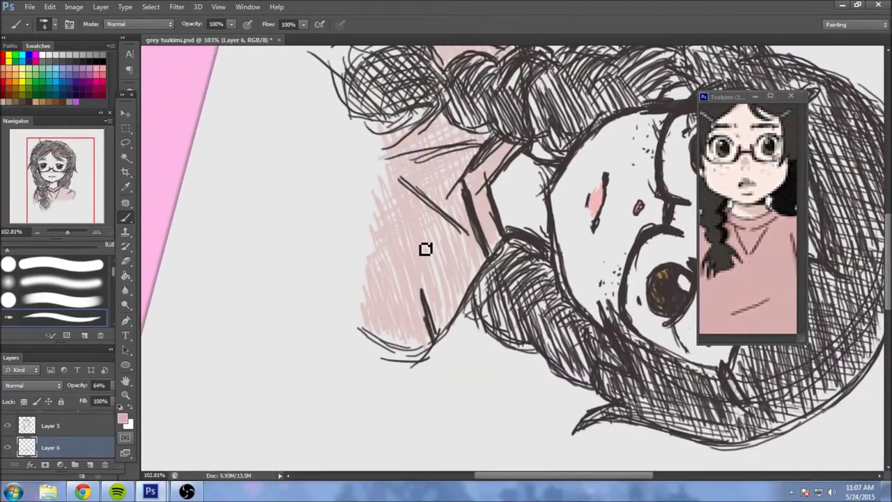
Step: Fit the whole drawing in view and enlarge the brush to size 53 for skin tone
key(ctrl+0)
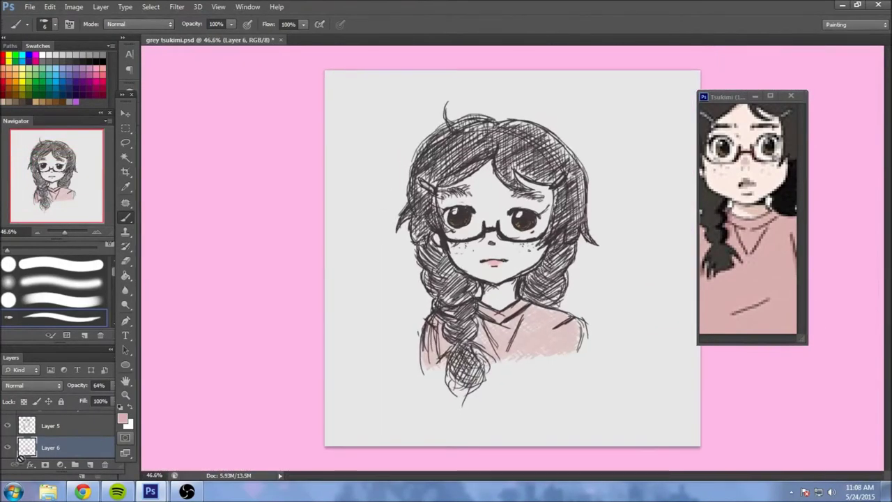
scroll(478, 169, up, 2)
right_click(478, 169)
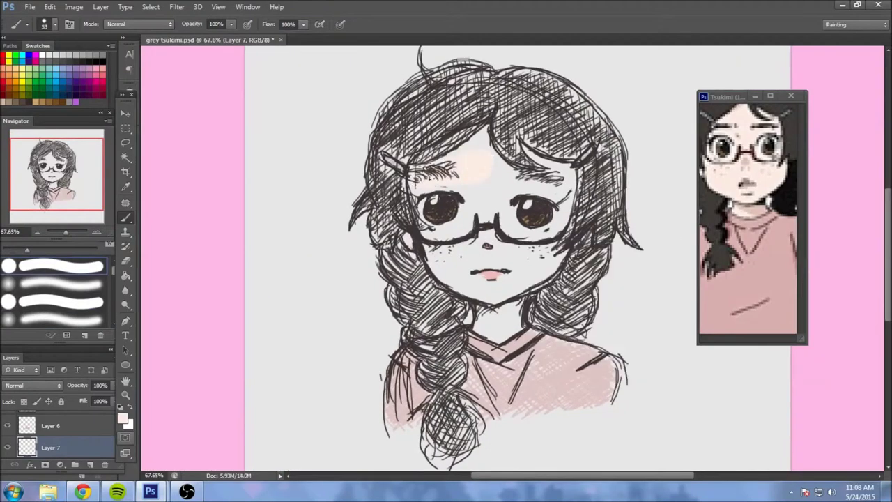
Step: Paint pale peach skin over the face and neck on Layer 7, erase its edges, and pick pink
scroll(478, 172, up, 2)
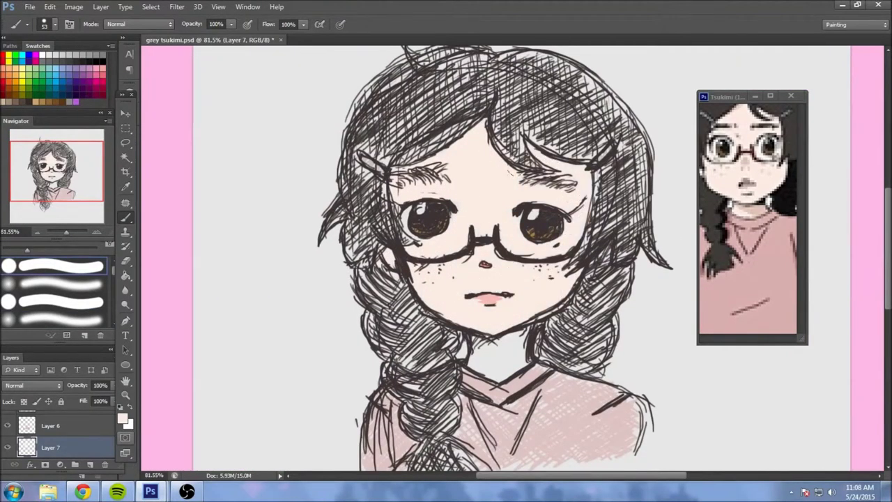
key(e)
scroll(531, 275, up, 1)
scroll(551, 268, up, 1)
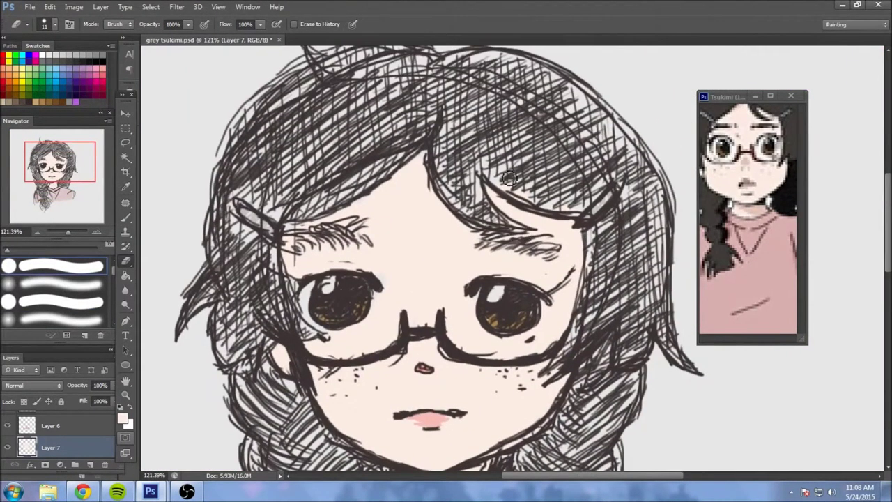
scroll(566, 262, down, 2)
scroll(418, 264, down, 1)
scroll(313, 268, down, 2)
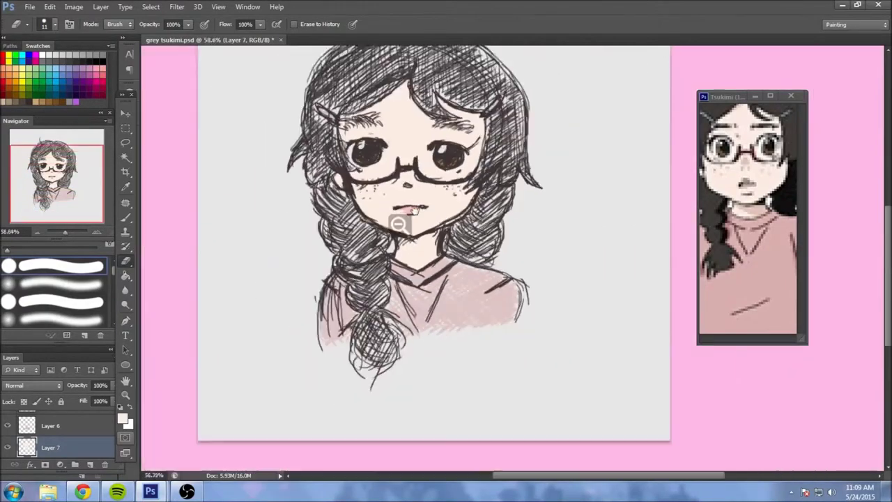
scroll(261, 269, down, 1)
alt+click(172, 357)
right_click(368, 245)
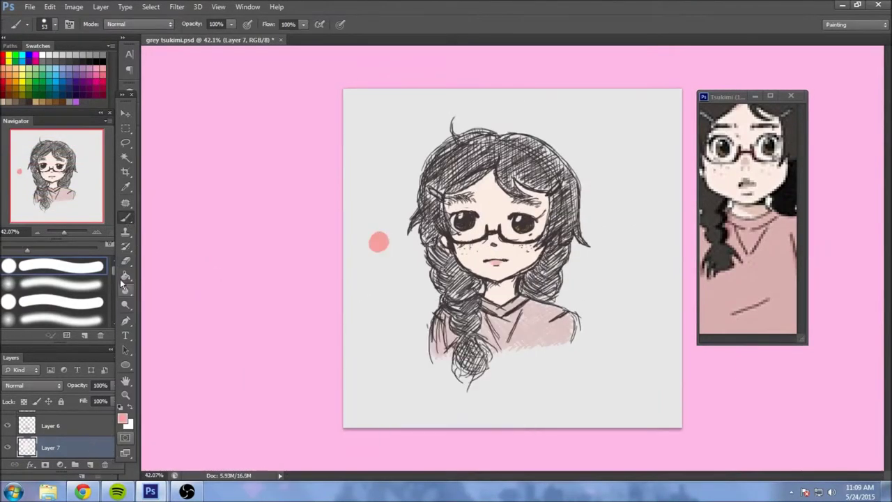